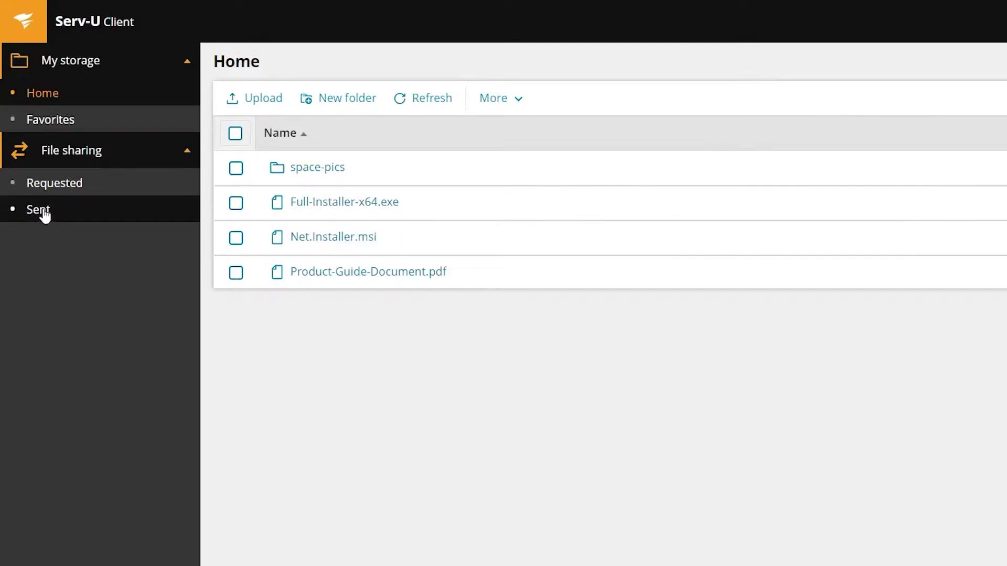
Start a new file share from the Sent page titled 'Sent files' with advanced settings shown.
{"action": "left_click", "coordinate": [43, 213]}
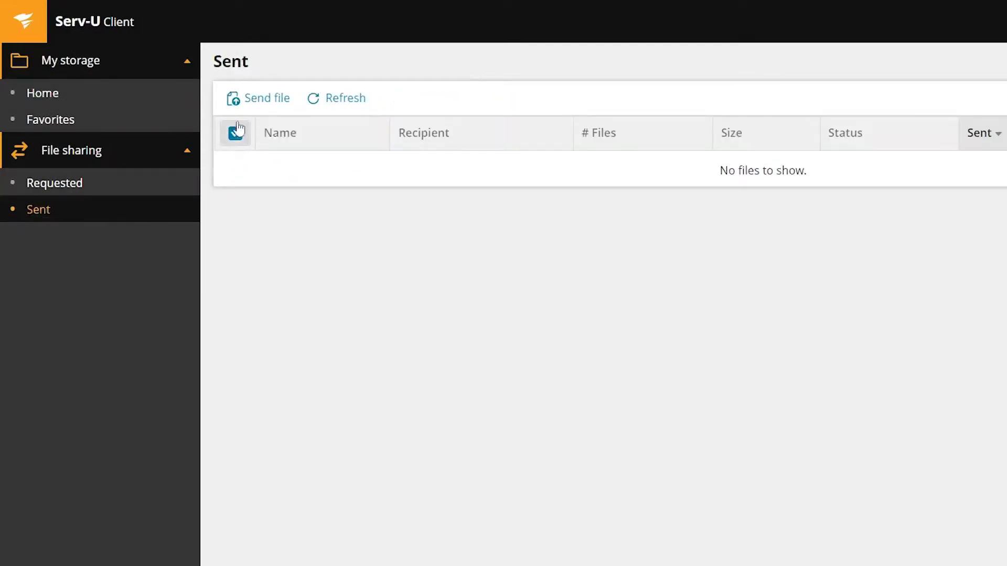
{"action": "left_click", "coordinate": [268, 98]}
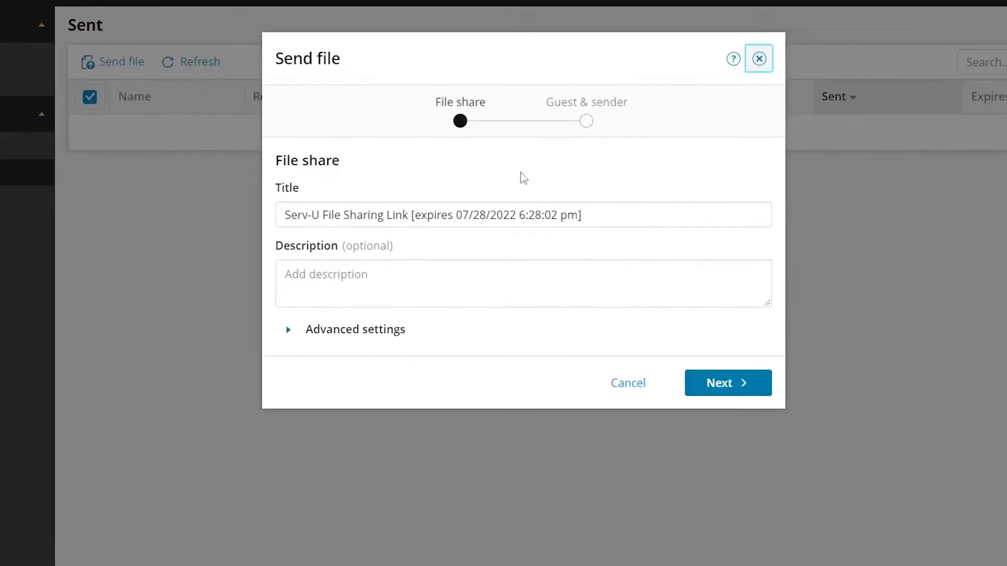
{"action": "triple_click", "coordinate": [587, 211]}
{"action": "type", "text": "Sent file"}
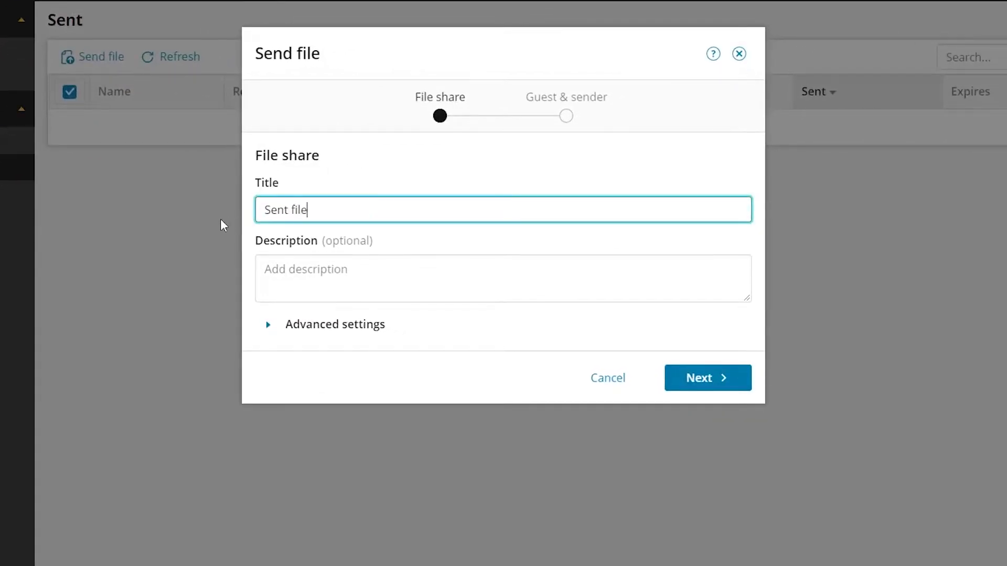
{"action": "type", "text": "s"}
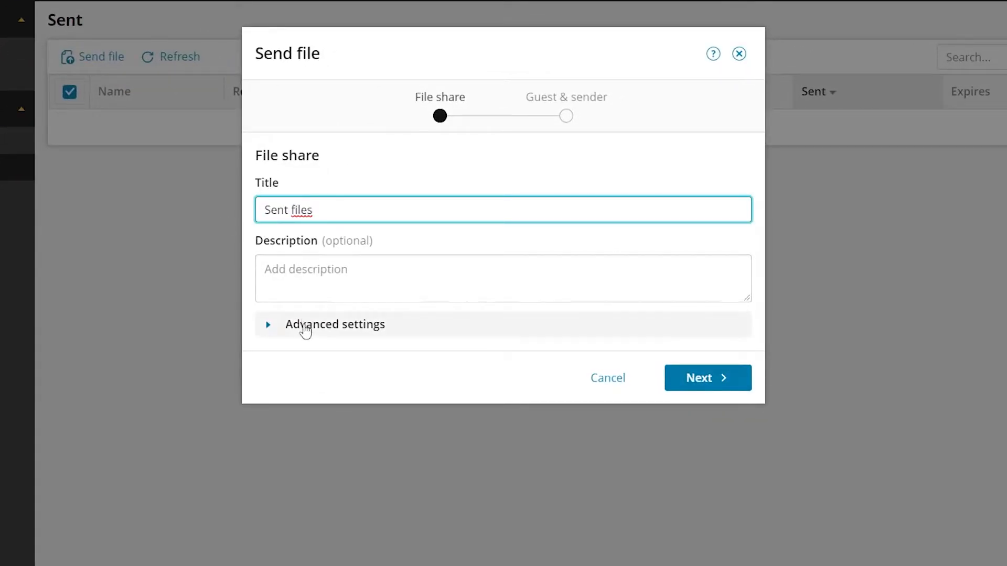
{"action": "left_click", "coordinate": [306, 325]}
Set expiration to 25 Jul 2022 at 8:00 PM, leave the password off, and continue.
{"action": "left_click", "coordinate": [385, 249]}
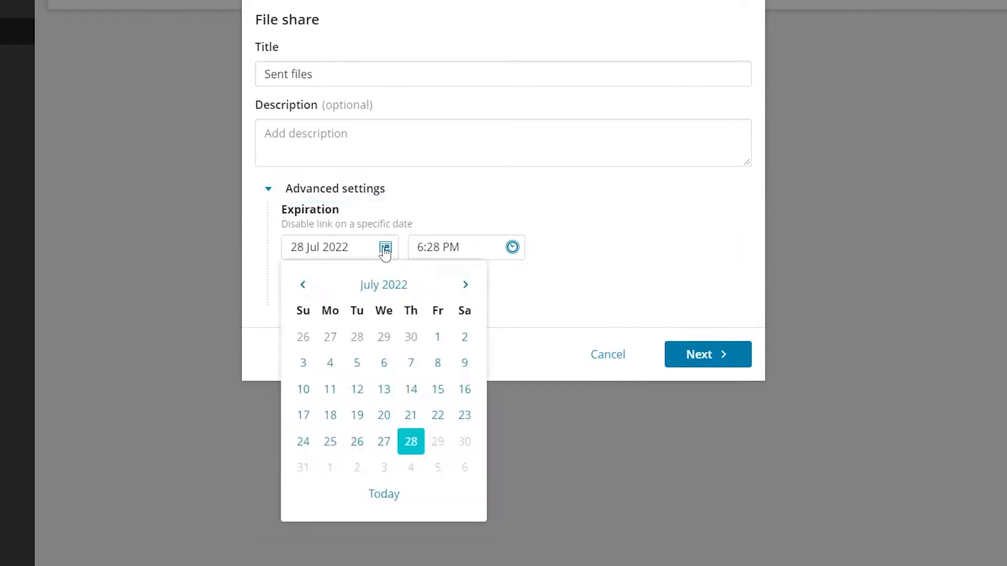
{"action": "left_click", "coordinate": [337, 443]}
{"action": "left_click", "coordinate": [512, 247]}
{"action": "left_click", "coordinate": [441, 476]}
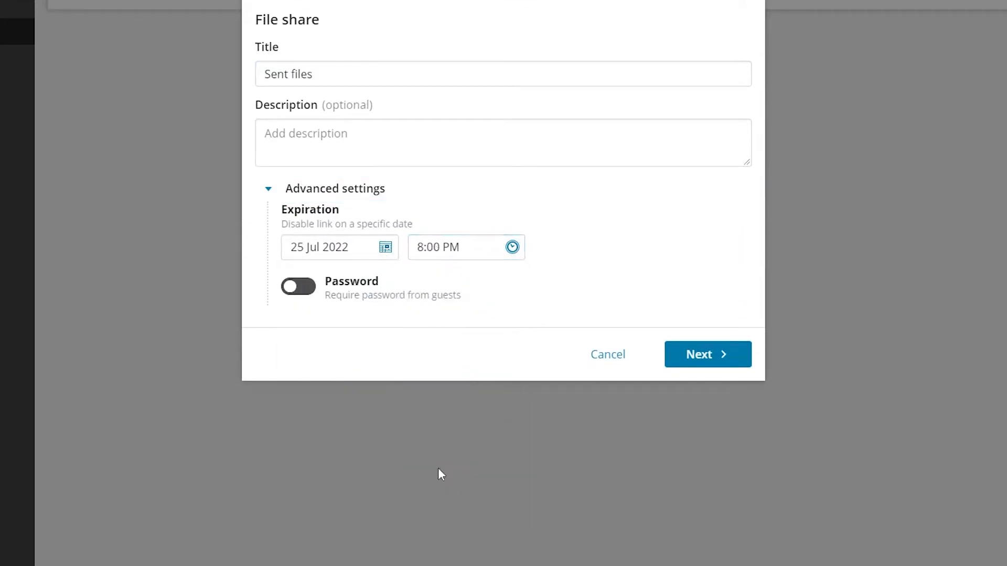
{"action": "left_click", "coordinate": [298, 287]}
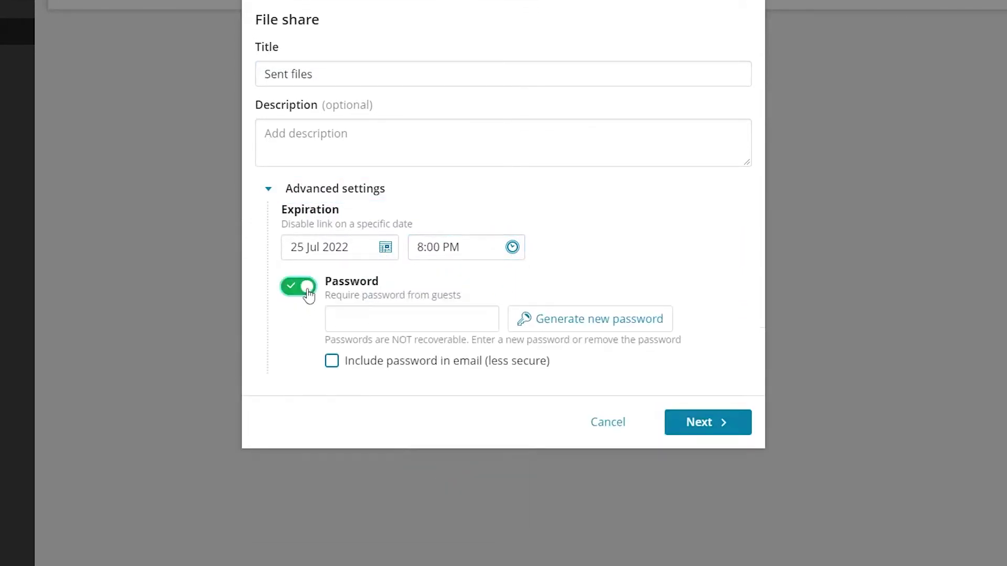
{"action": "left_click", "coordinate": [551, 319]}
{"action": "left_click", "coordinate": [298, 286]}
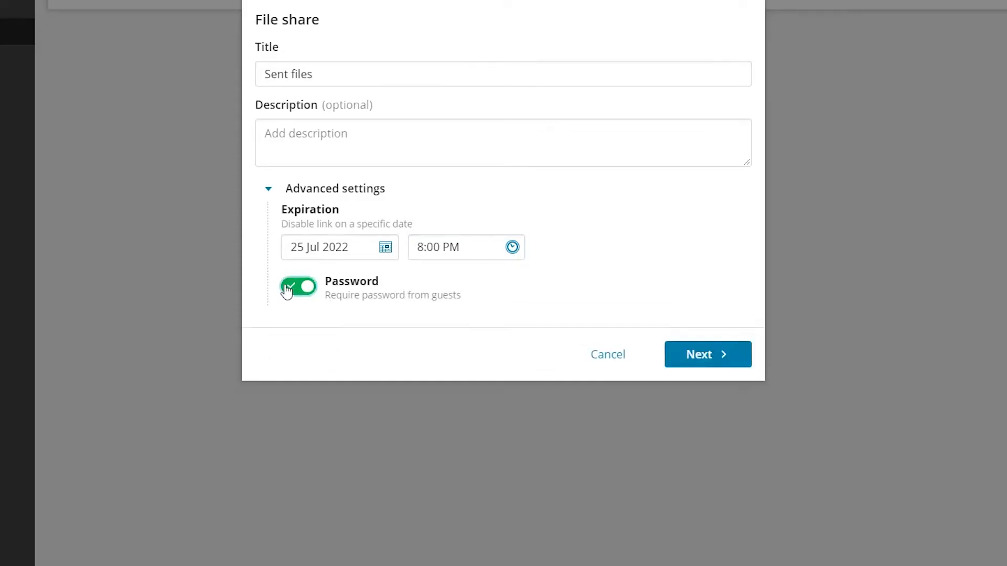
{"action": "left_click", "coordinate": [685, 356]}
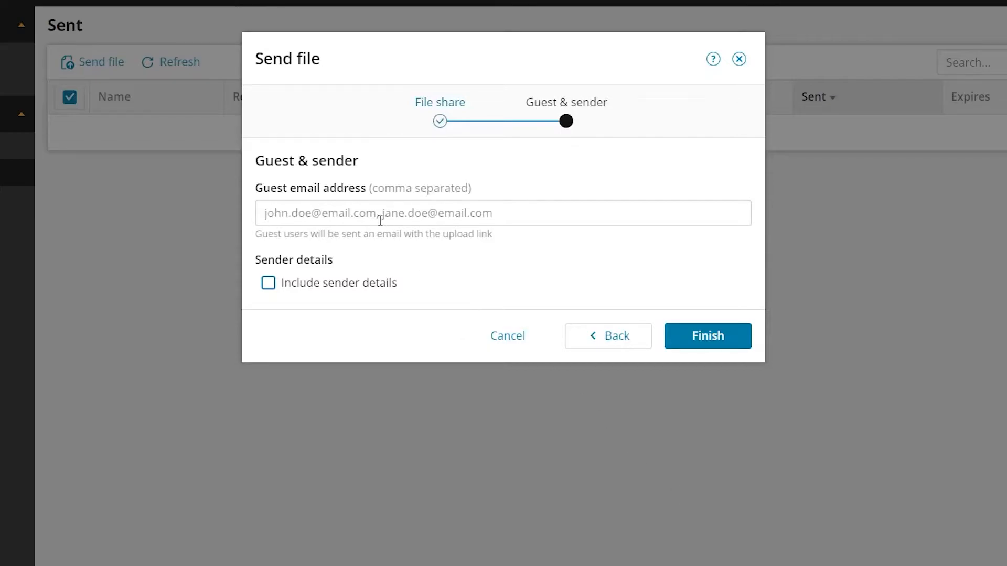
Address the share to UserB's email with sender details included and finish sending it.
{"action": "left_click", "coordinate": [378, 214]}
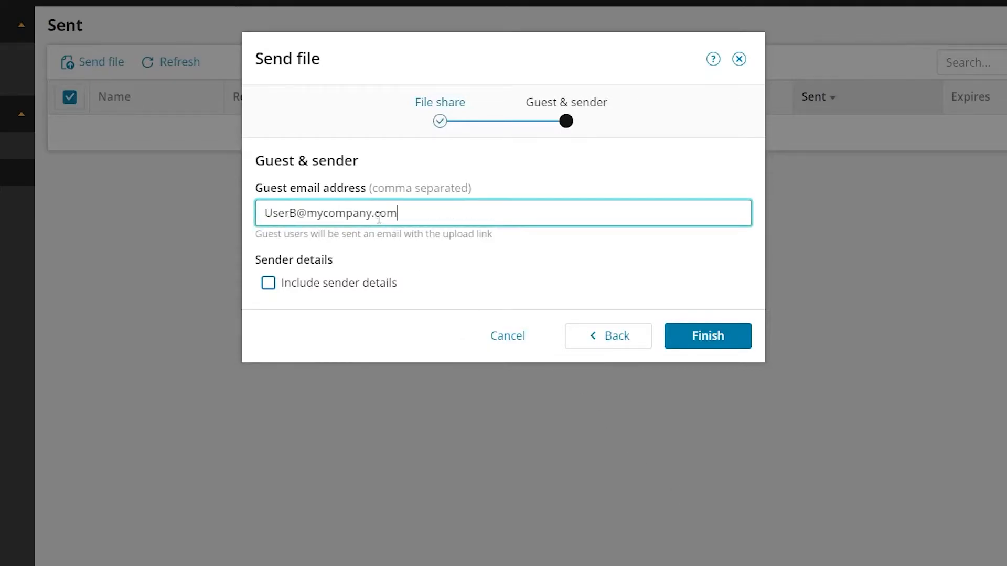
{"action": "left_click", "coordinate": [282, 293]}
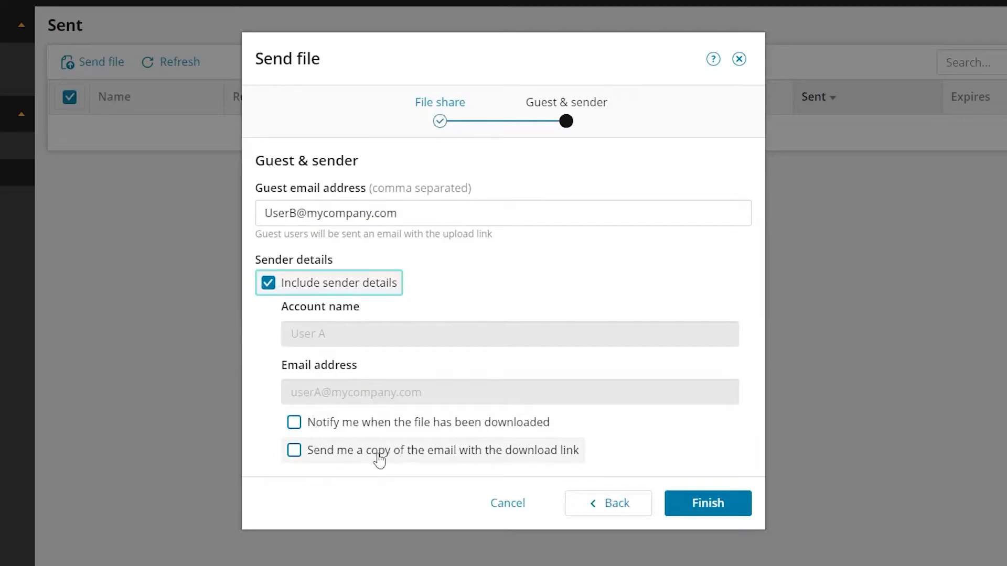
{"action": "left_click", "coordinate": [707, 503]}
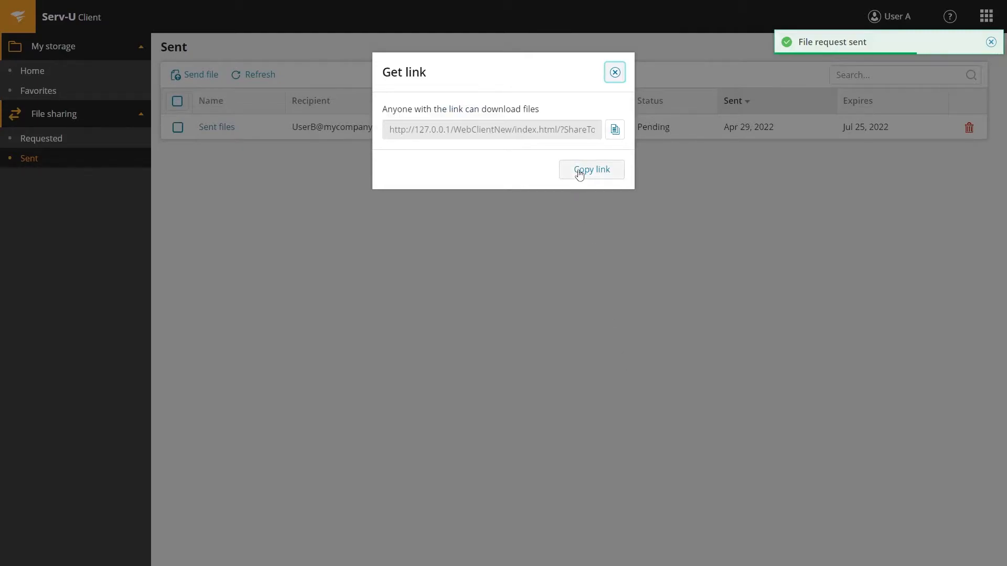
{"action": "left_click", "coordinate": [615, 72]}
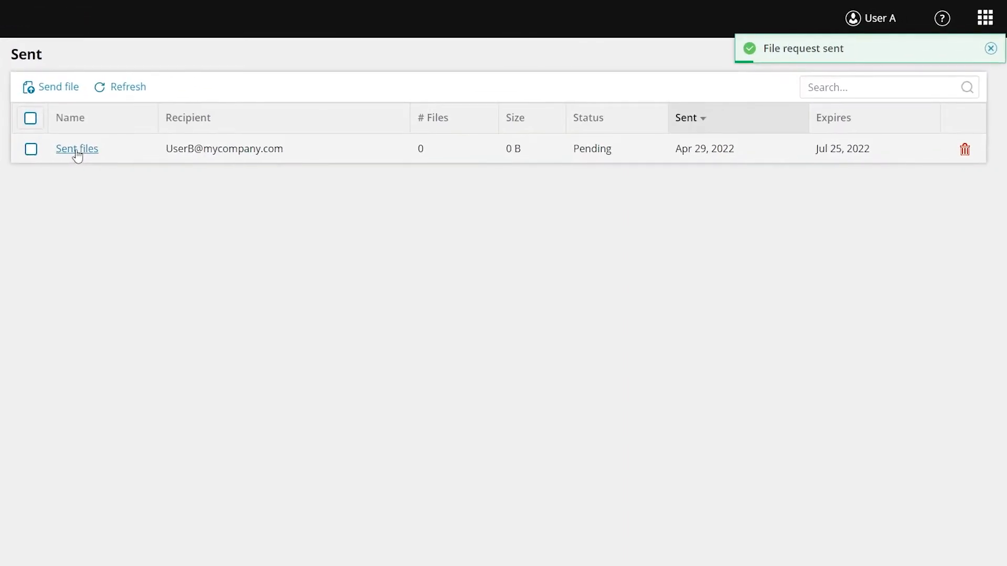
Upload Net.Installer.msi into the Sent files share from Serv-U server storage.
{"action": "left_click", "coordinate": [76, 148]}
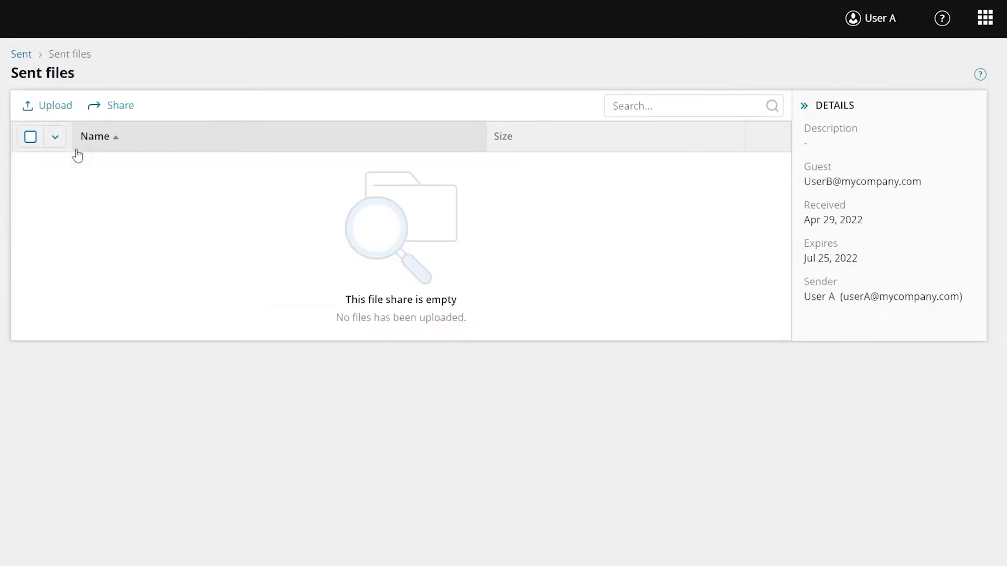
{"action": "left_click", "coordinate": [50, 108]}
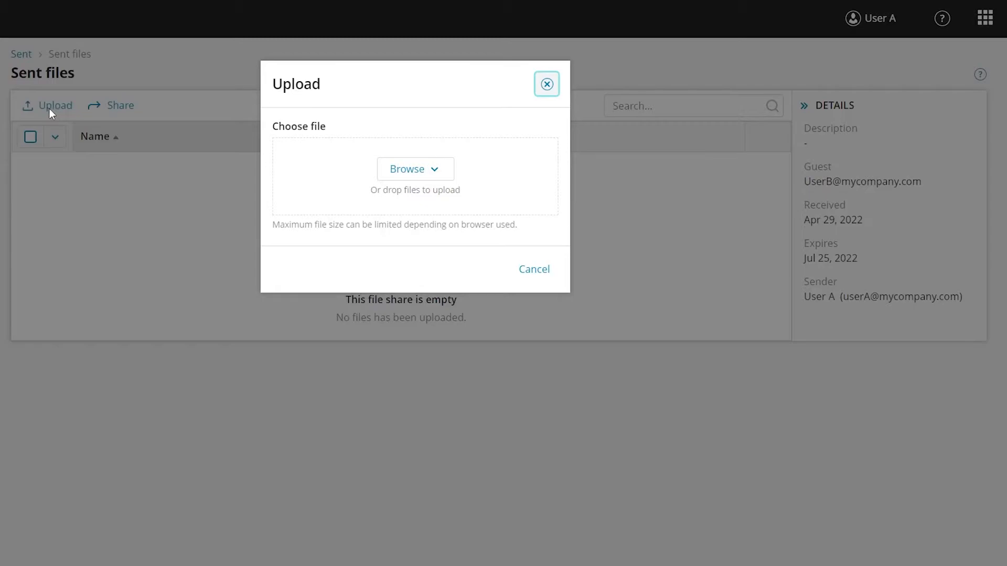
{"action": "left_click", "coordinate": [407, 169]}
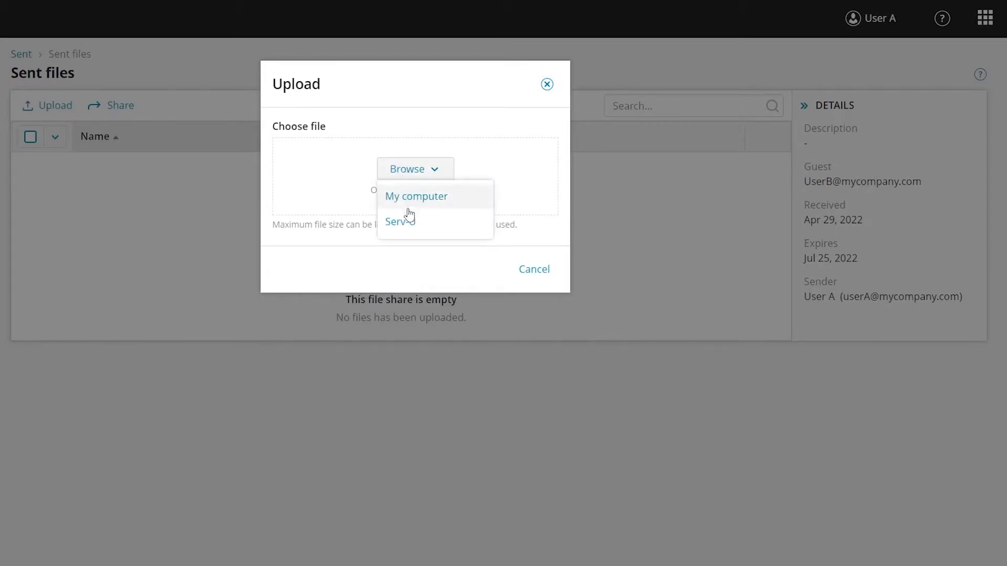
{"action": "left_click", "coordinate": [406, 231]}
{"action": "left_click", "coordinate": [215, 226]}
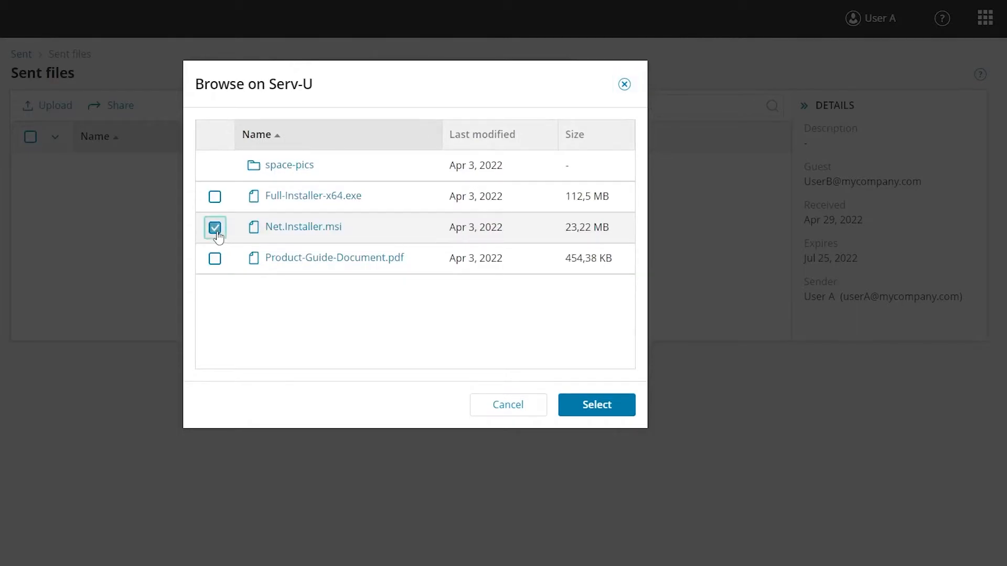
{"action": "left_click", "coordinate": [596, 405]}
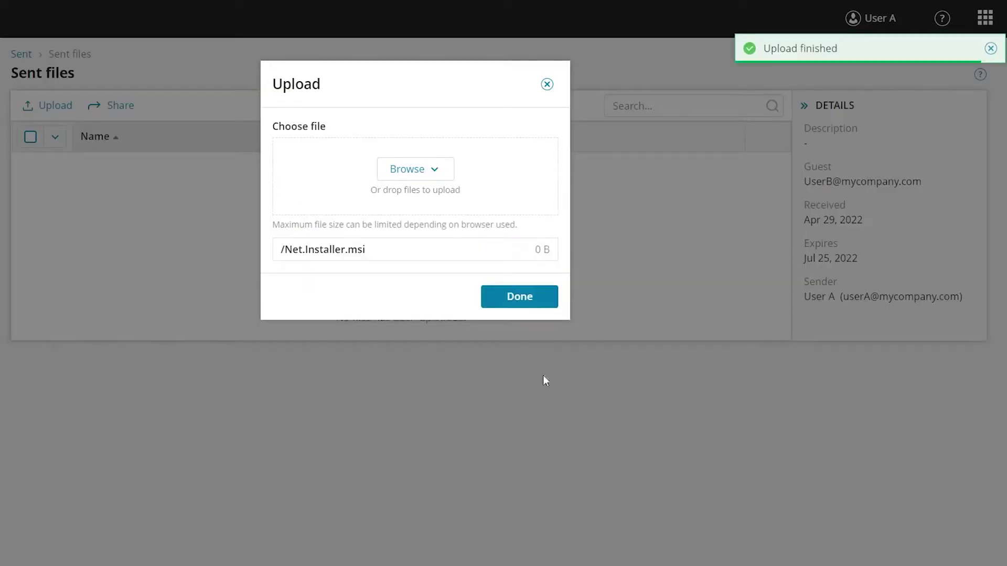
Add voyager2.jpg, voyager3.jpg and voyager4.jpg from the local computer and finish the upload.
{"action": "left_click", "coordinate": [416, 169]}
{"action": "left_click", "coordinate": [415, 197]}
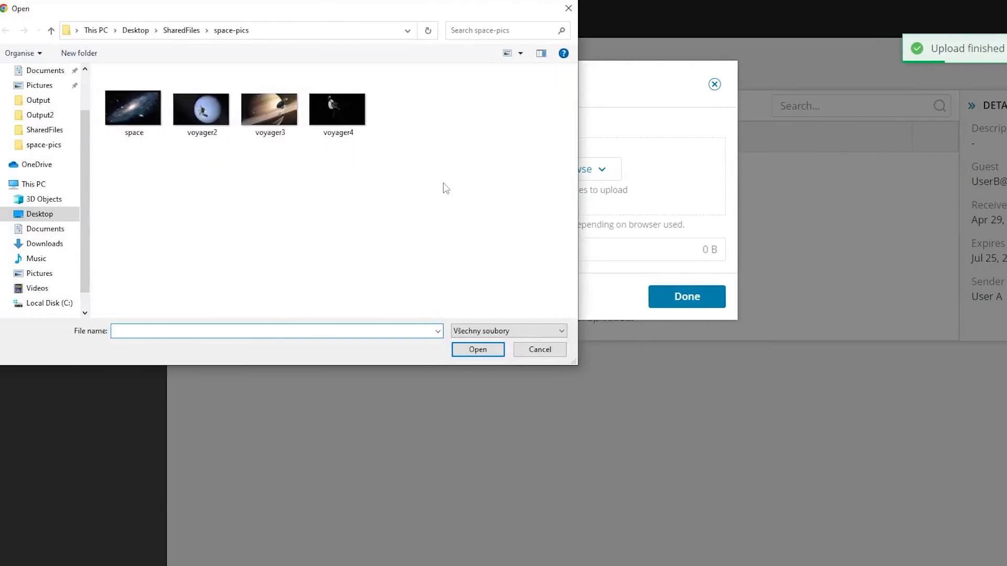
{"action": "left_click_drag", "start_coordinate": [446, 180], "coordinate": [238, 106]}
{"action": "left_click", "coordinate": [486, 350]}
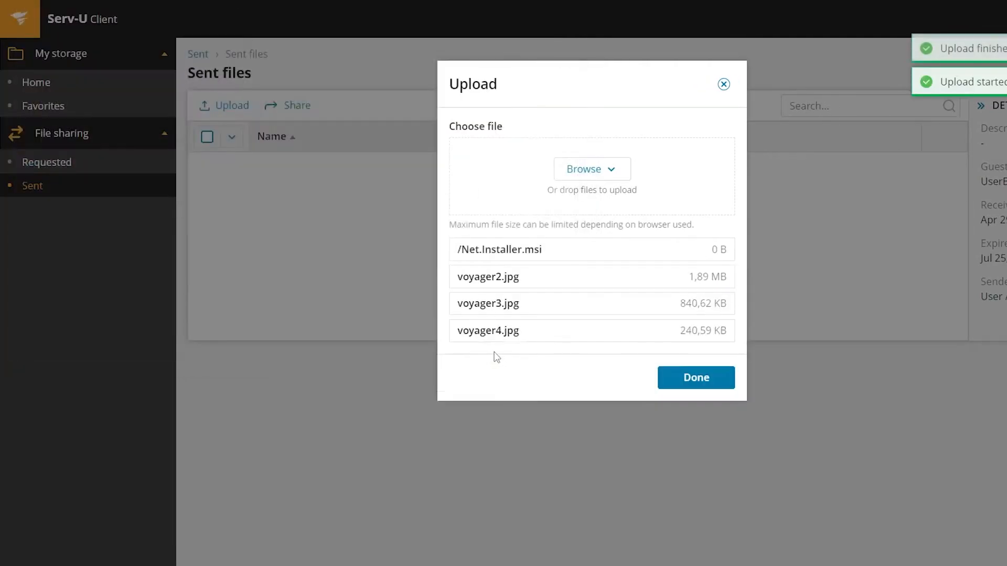
{"action": "left_click", "coordinate": [681, 381]}
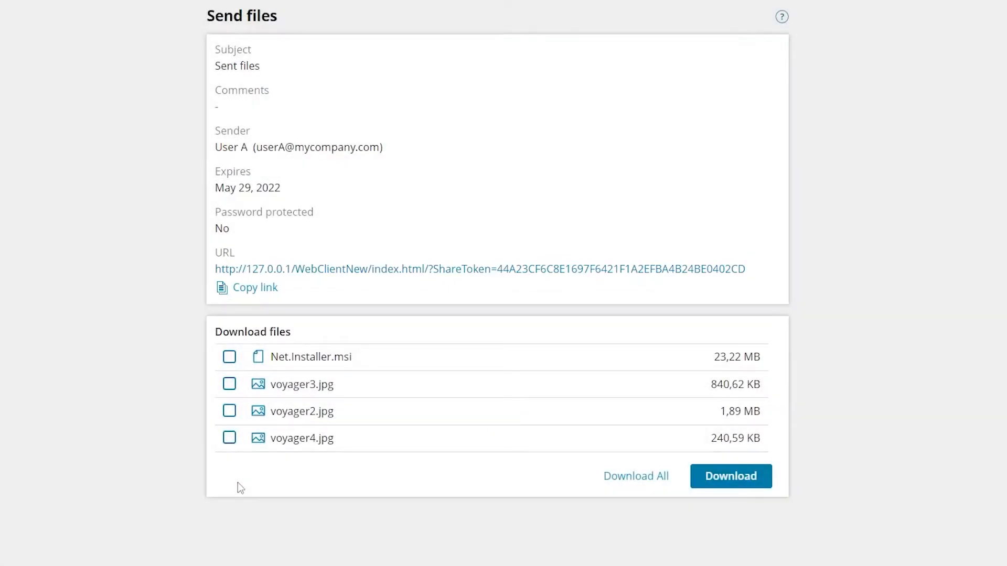
Download all four shared files at once from the guest download page.
{"action": "left_click", "coordinate": [626, 482]}
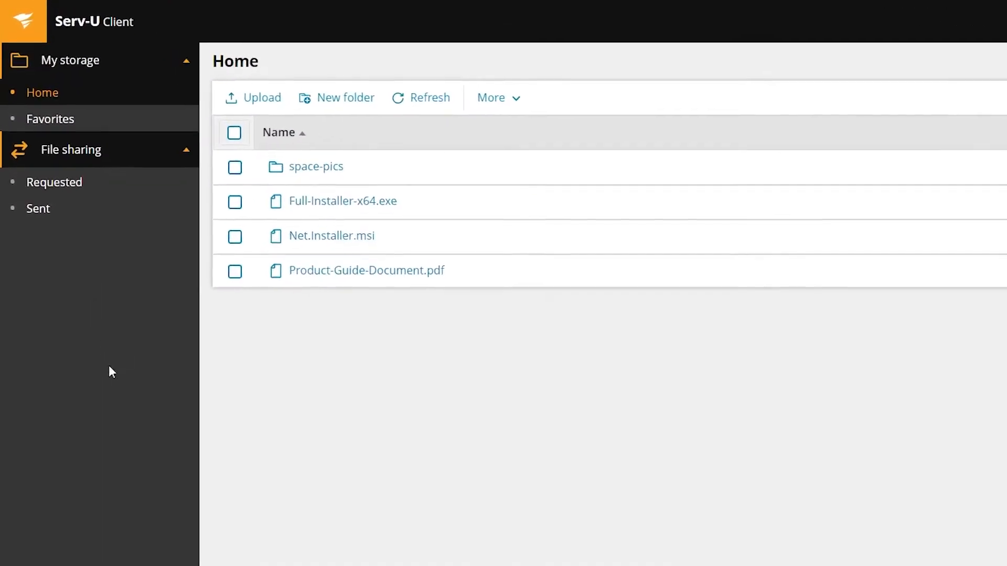
Start a new request on the Requested page titled 'Requested files' with advanced settings shown.
{"action": "left_click", "coordinate": [55, 182]}
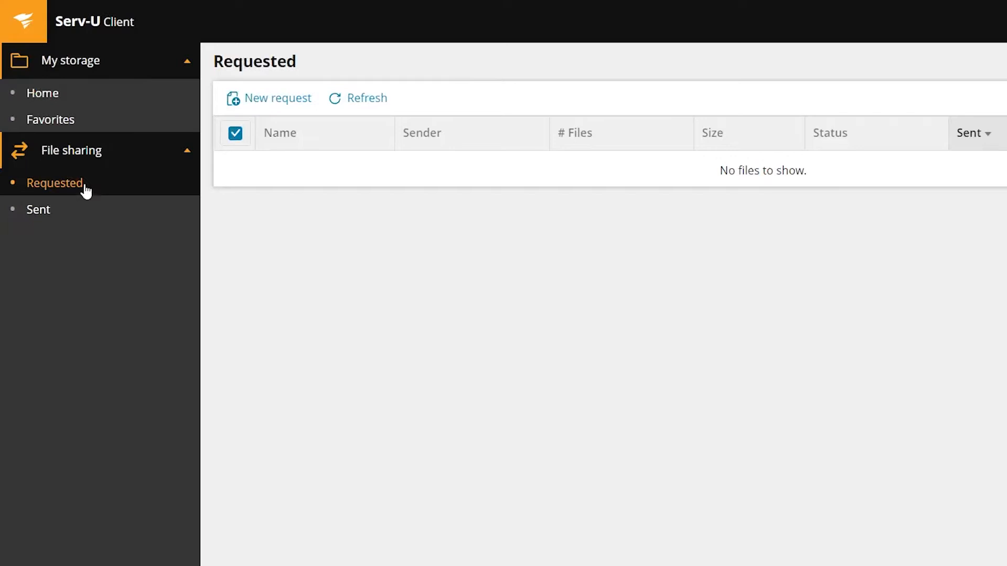
{"action": "left_click", "coordinate": [274, 101]}
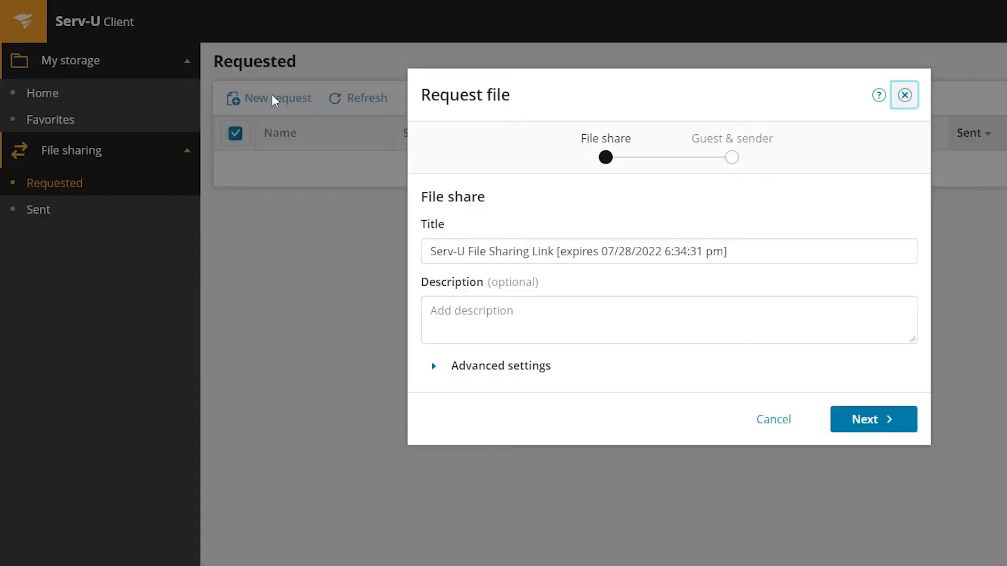
{"action": "left_click", "coordinate": [484, 251]}
{"action": "key", "text": "ctrl+a"}
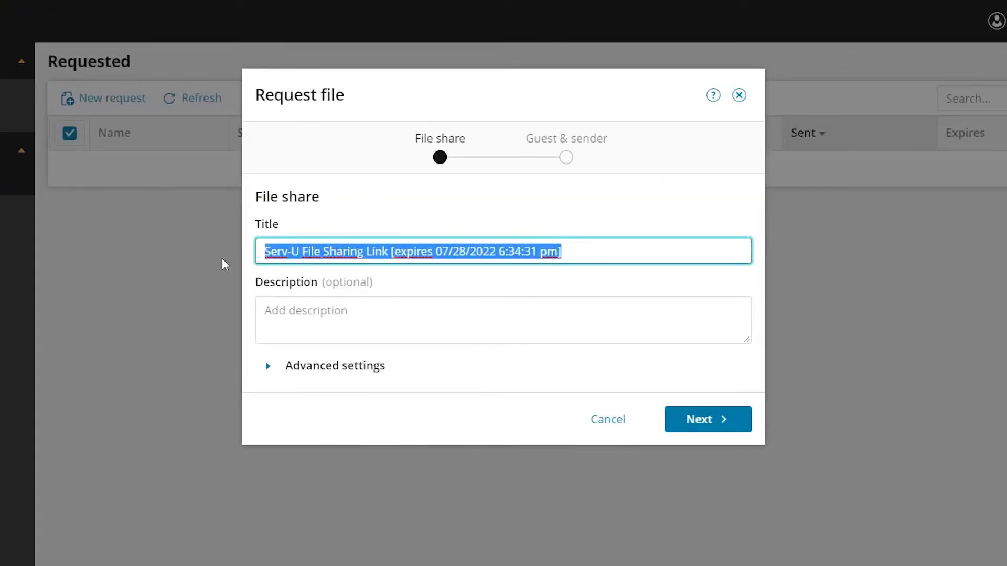
{"action": "type", "text": "Requested files"}
{"action": "left_click", "coordinate": [314, 311]}
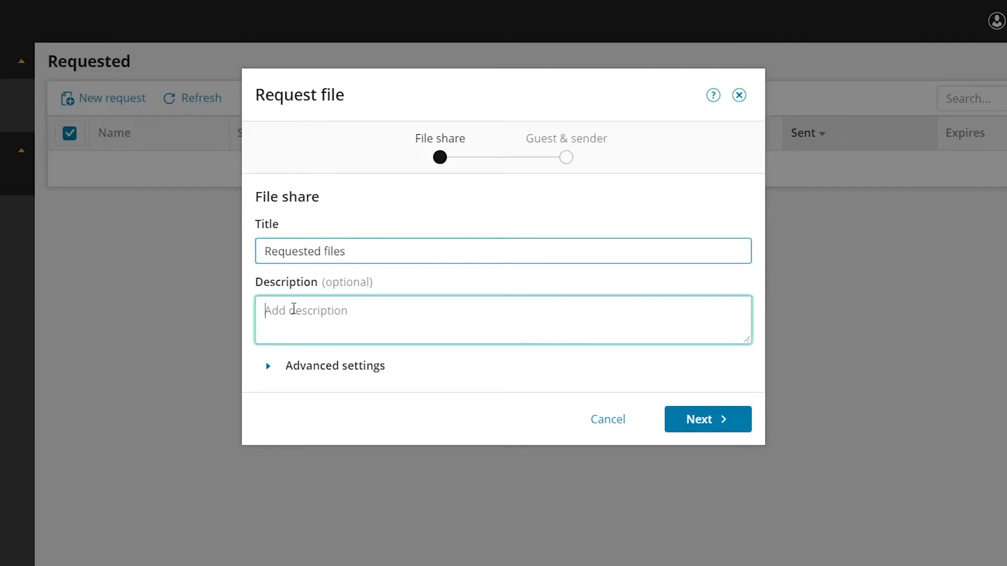
{"action": "left_click", "coordinate": [308, 354]}
Set expiration to 24 Jul 2022 at 7:00 PM and leave the guest password off.
{"action": "left_click", "coordinate": [305, 327]}
{"action": "left_click", "coordinate": [385, 244]}
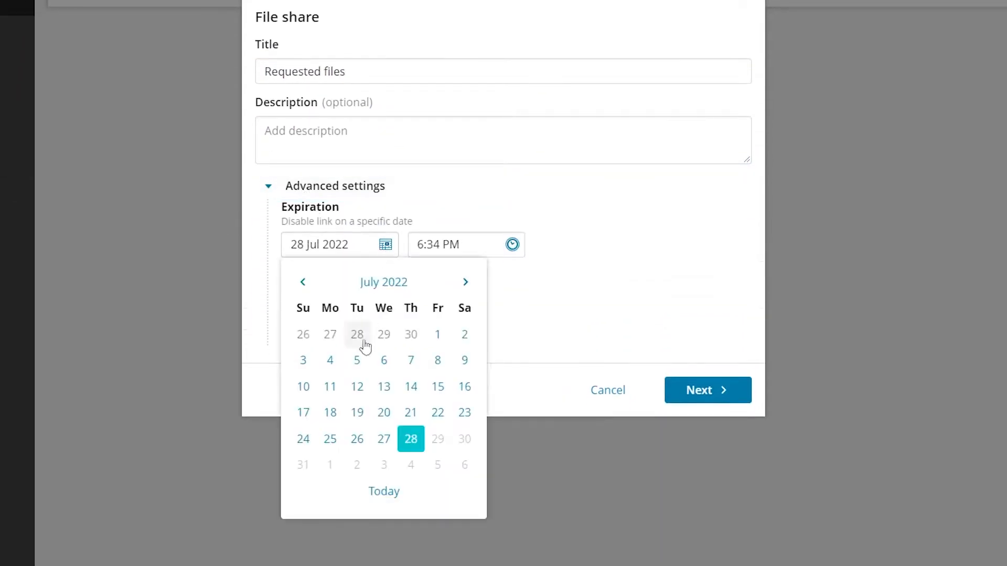
{"action": "left_click", "coordinate": [299, 438]}
{"action": "left_click", "coordinate": [511, 245]}
{"action": "left_click", "coordinate": [450, 417]}
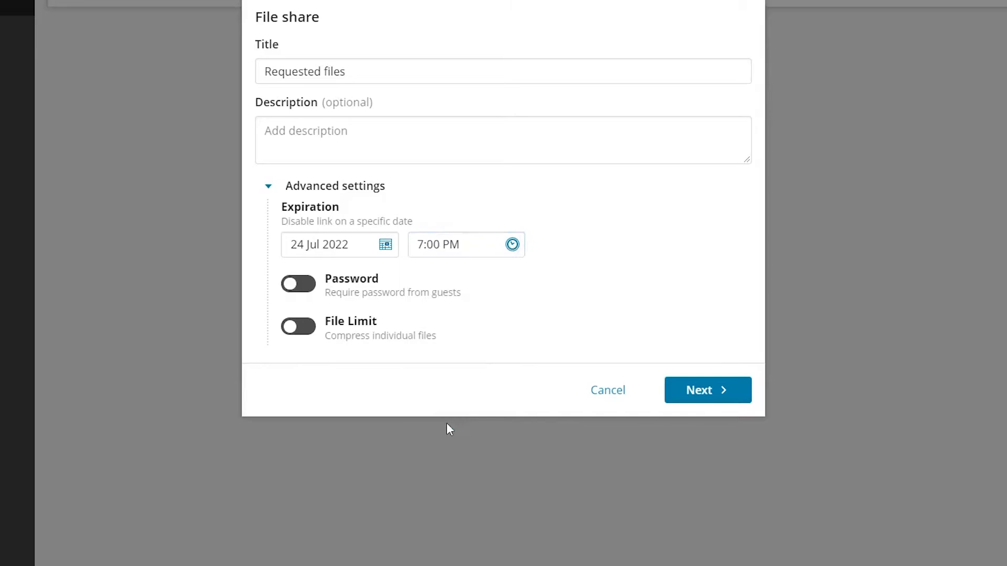
{"action": "left_click", "coordinate": [299, 284]}
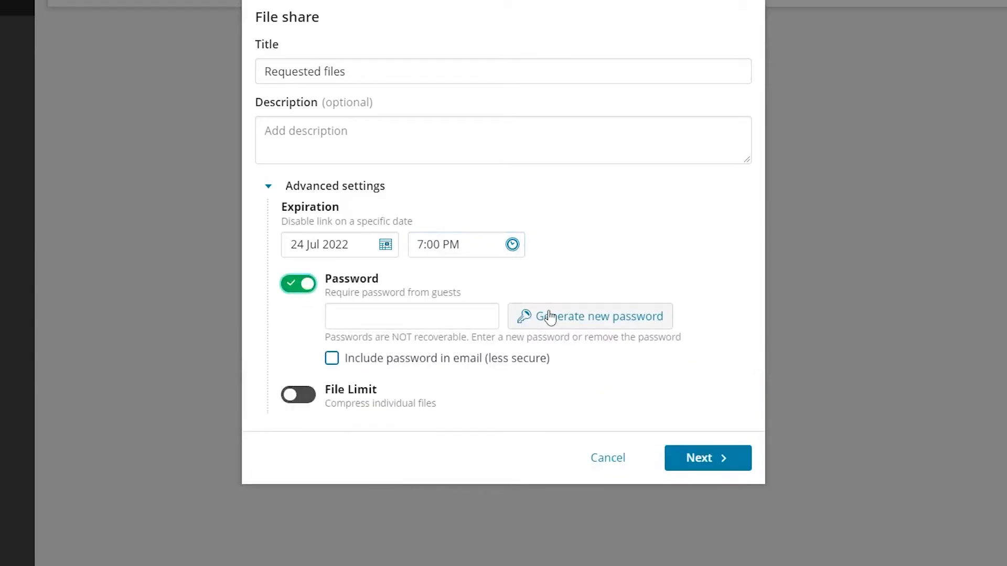
{"action": "left_click", "coordinate": [551, 316]}
{"action": "left_click", "coordinate": [299, 284]}
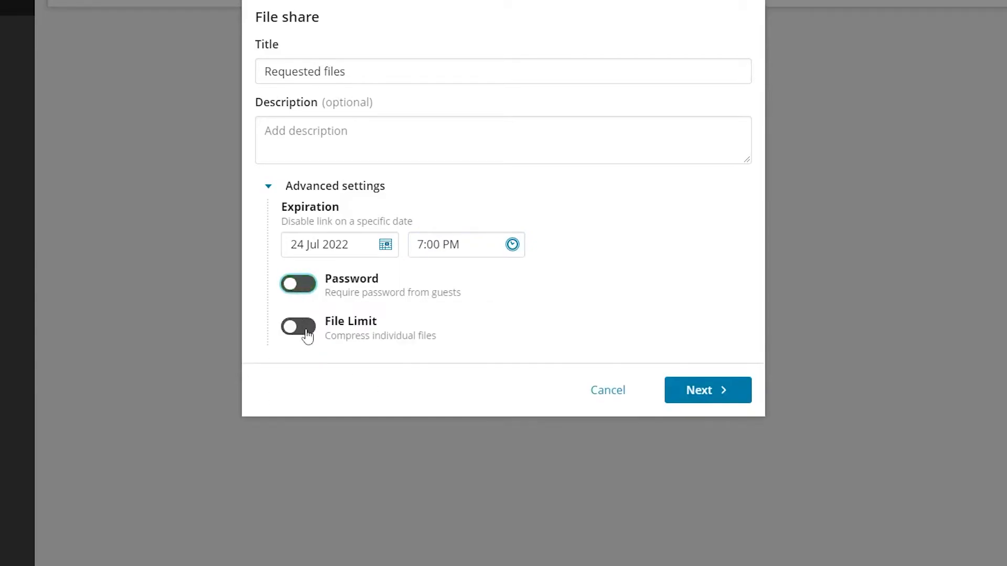
Enable a per-file size limit of 14 MB and continue to the guest step.
{"action": "left_click", "coordinate": [299, 327]}
{"action": "left_click", "coordinate": [380, 361]}
{"action": "left_click", "coordinate": [380, 361]}
{"action": "left_click", "coordinate": [380, 361]}
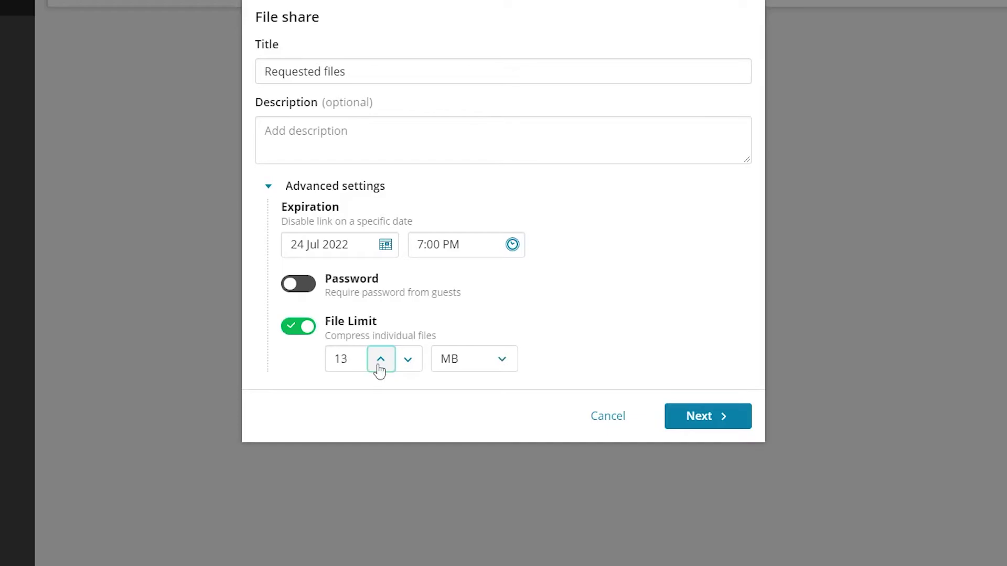
{"action": "left_click", "coordinate": [501, 360]}
{"action": "left_click", "coordinate": [503, 361]}
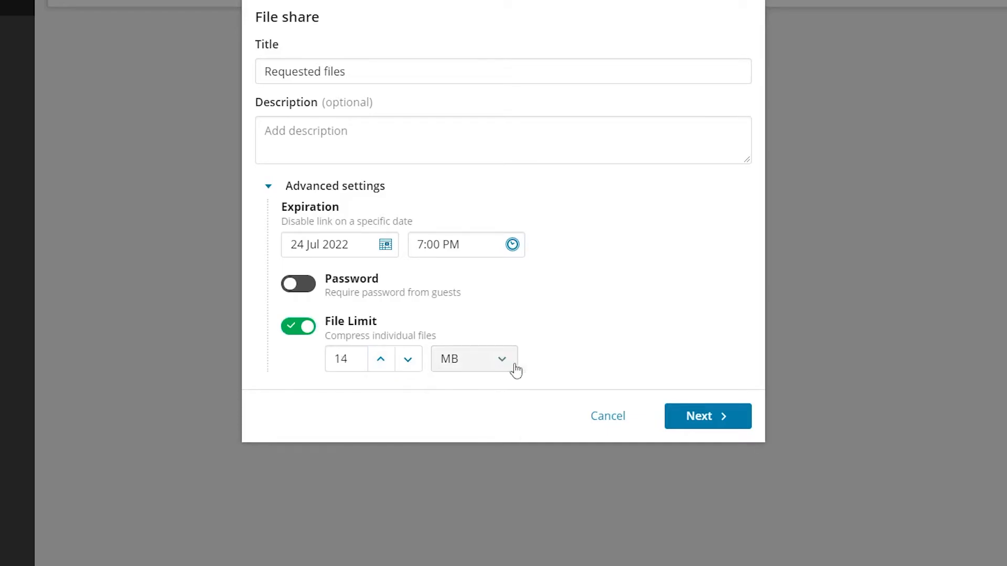
{"action": "left_click", "coordinate": [693, 417]}
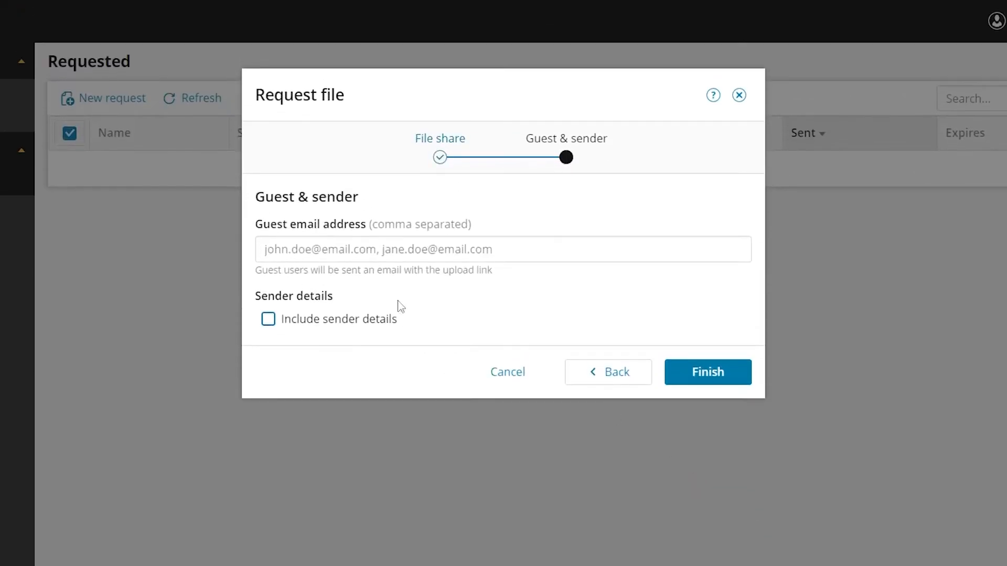
Address the request to UserB's email with sender details included and send it.
{"action": "left_click", "coordinate": [372, 250]}
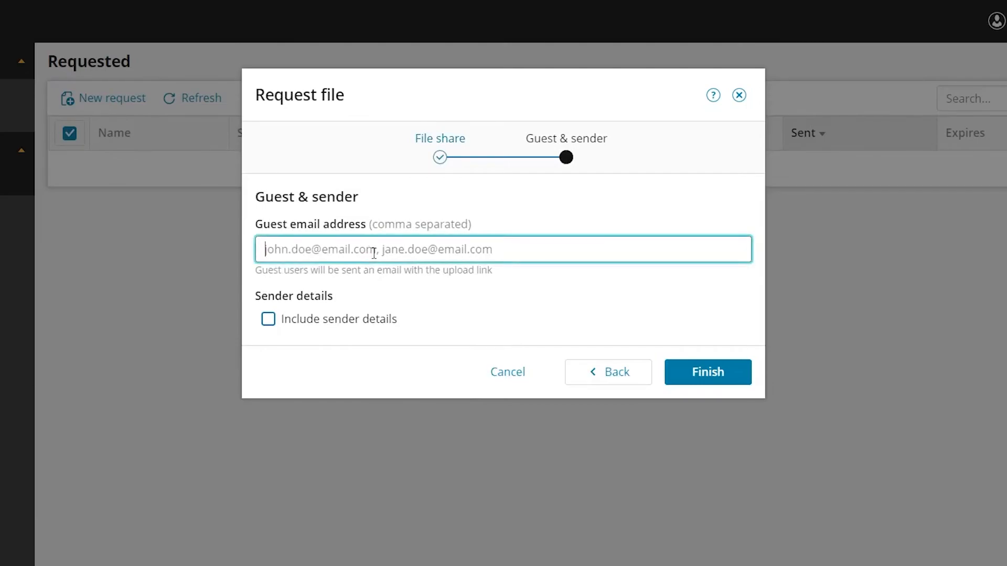
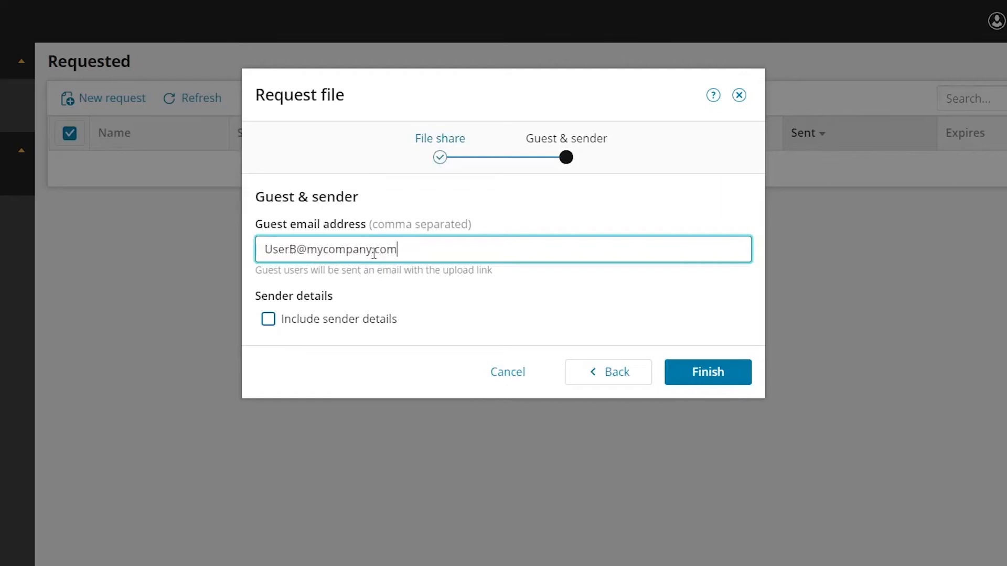
{"action": "left_click", "coordinate": [299, 321]}
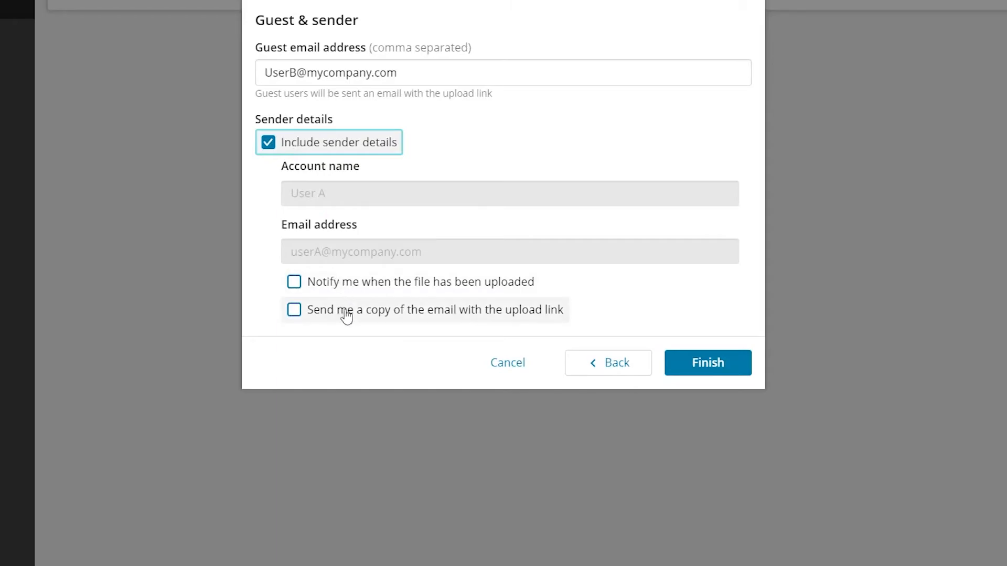
{"action": "left_click", "coordinate": [693, 362]}
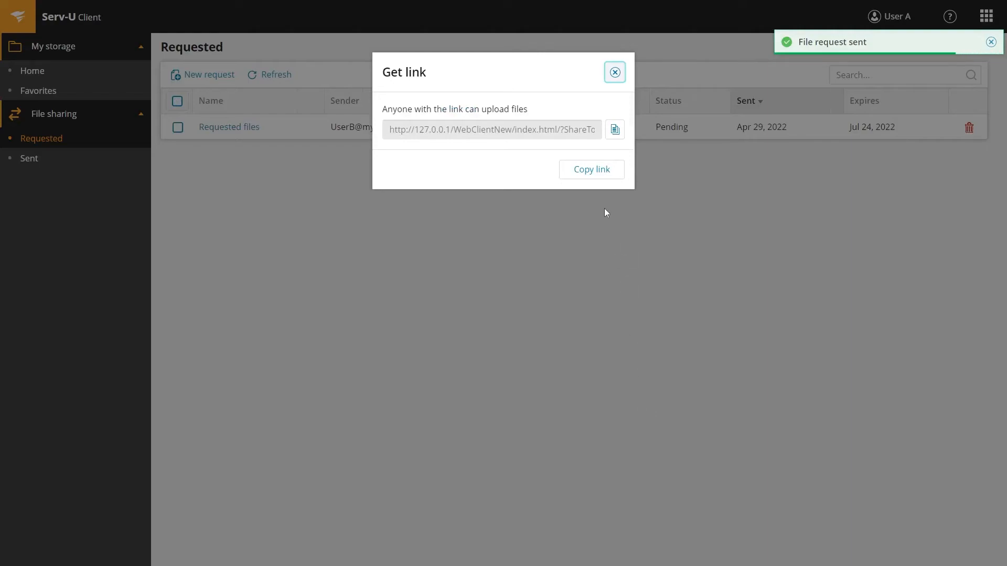
Copy the Requested files upload link from the Get link dialog.
{"action": "left_click", "coordinate": [592, 170]}
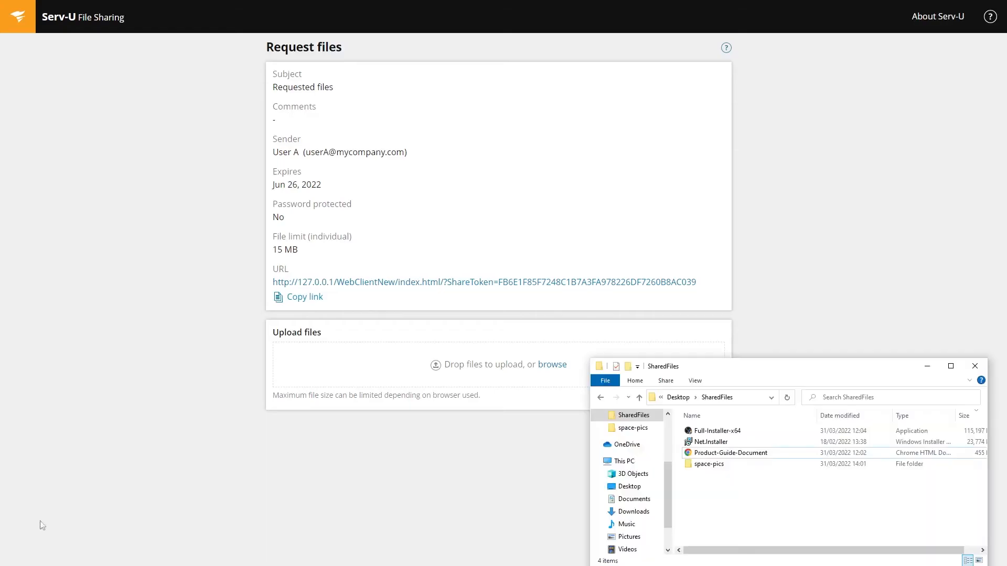
Drag five files from File Explorer onto the guest upload page to fulfil the request.
{"action": "mouse_move", "coordinate": [802, 517]}
{"action": "left_mouse_down"}
{"action": "mouse_move", "coordinate": [722, 478]}
{"action": "mouse_move", "coordinate": [708, 452]}
{"action": "mouse_move", "coordinate": [449, 362]}
{"action": "left_mouse_up"}
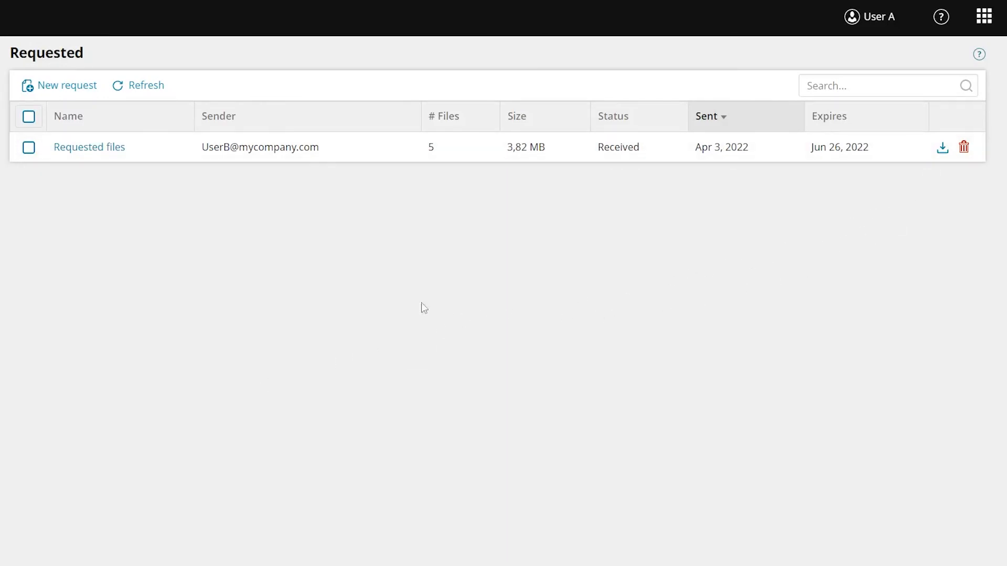
Select all five received files in the Requested files request for download.
{"action": "left_click", "coordinate": [71, 148]}
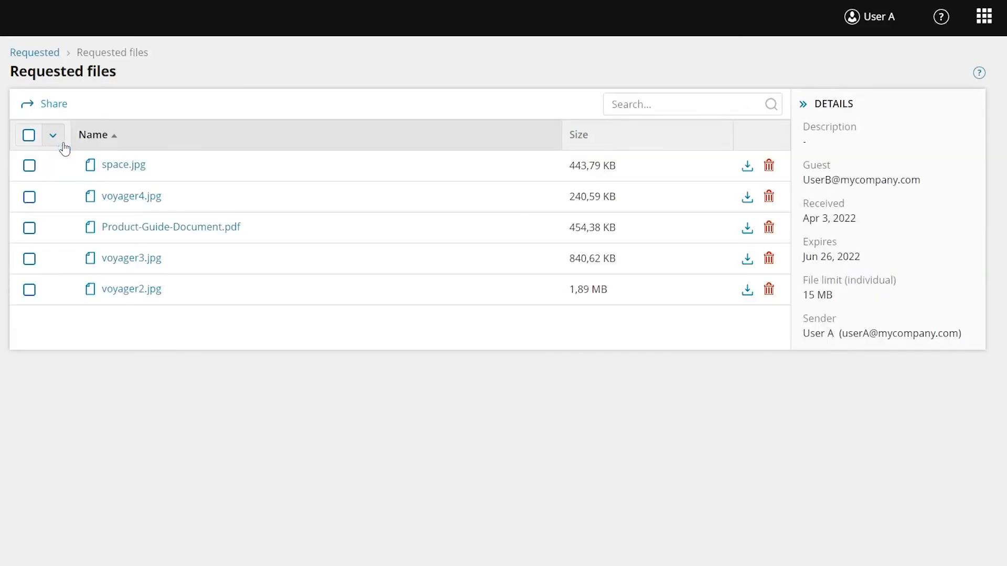
{"action": "left_click", "coordinate": [29, 139]}
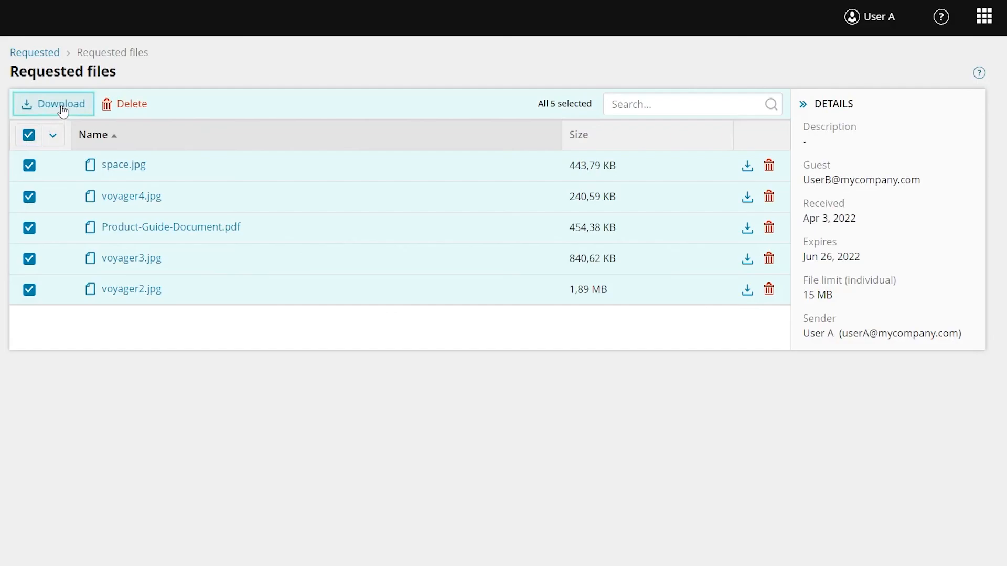